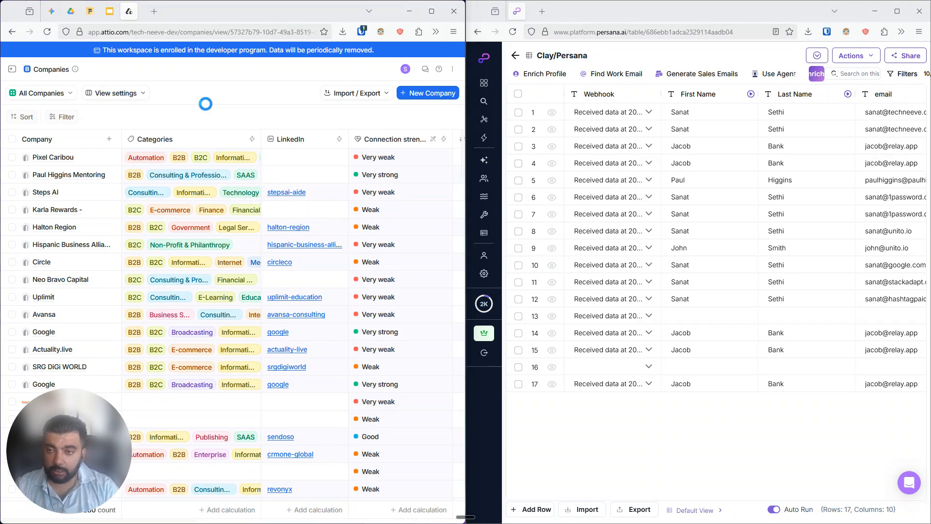
Expand the workspace sidebar in the Attio companies view
key(ctrl+o)
click(411, 239)
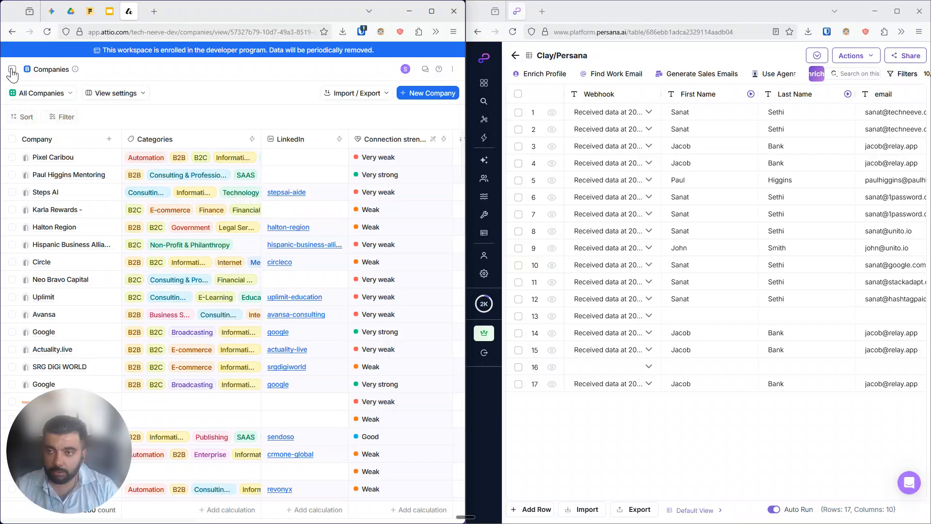
key(ctrl+period)
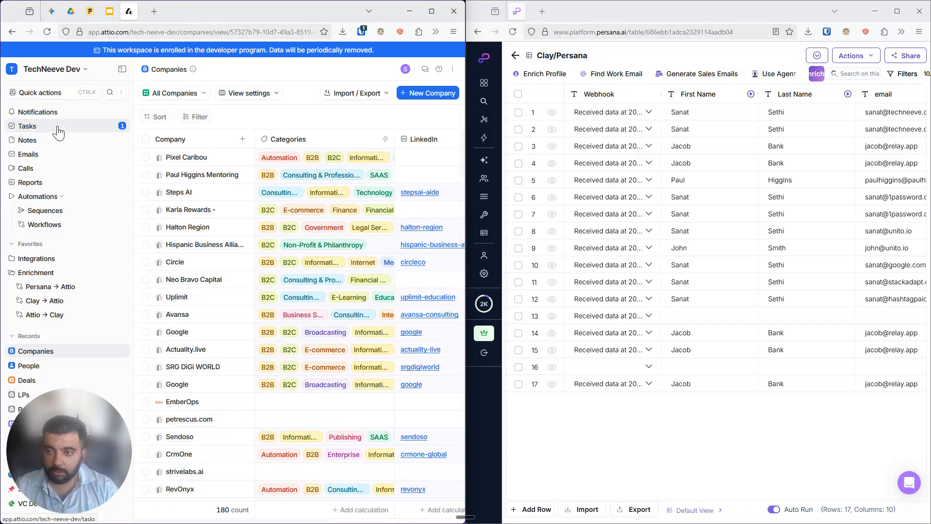
Search the quick actions for the contact's first name and for relay, then close the search
click(62, 91)
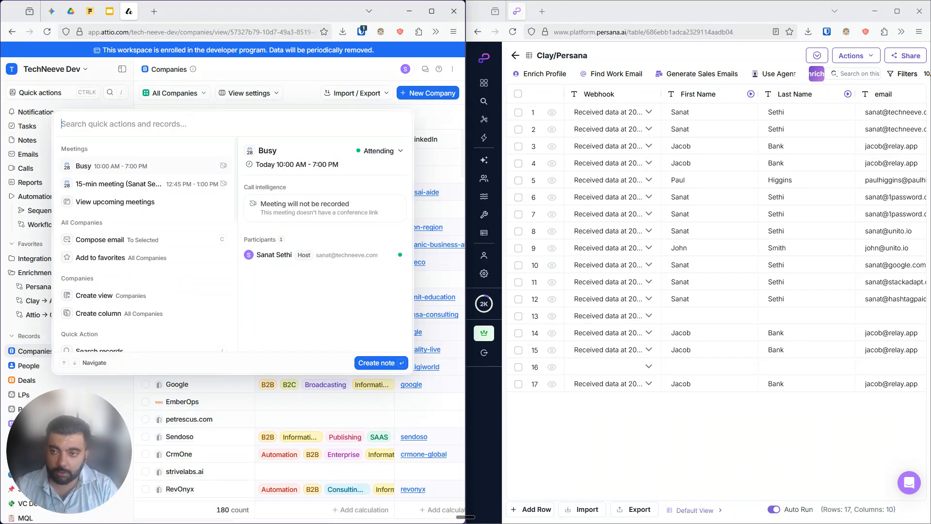
text(jacob)
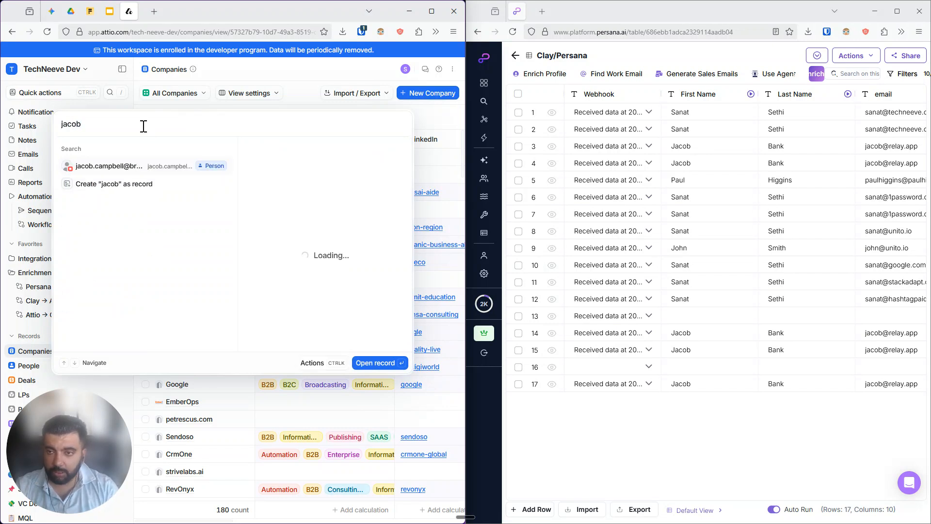
double_click(144, 126)
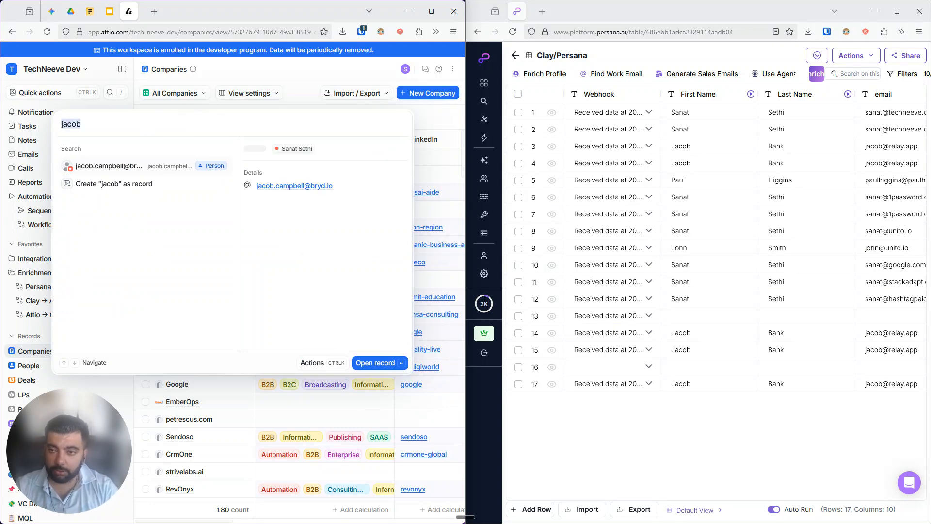
text(r)
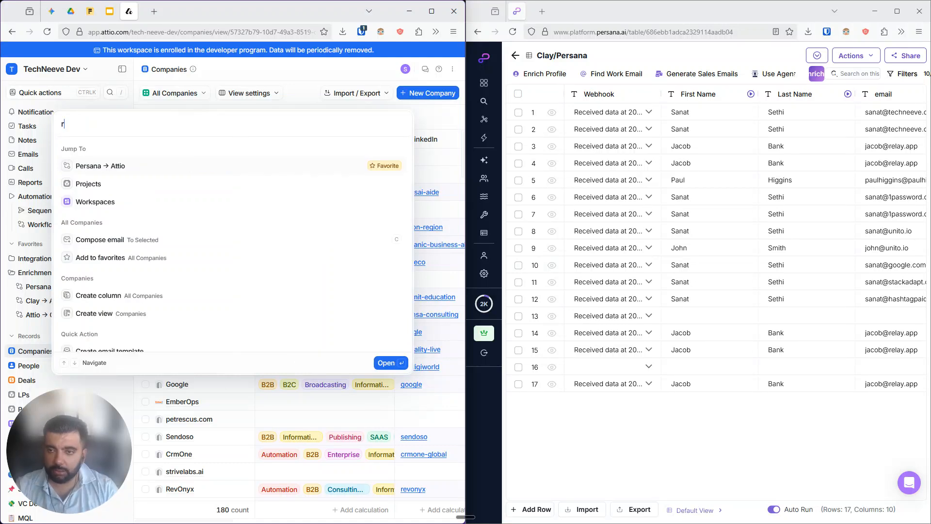
text(ela)
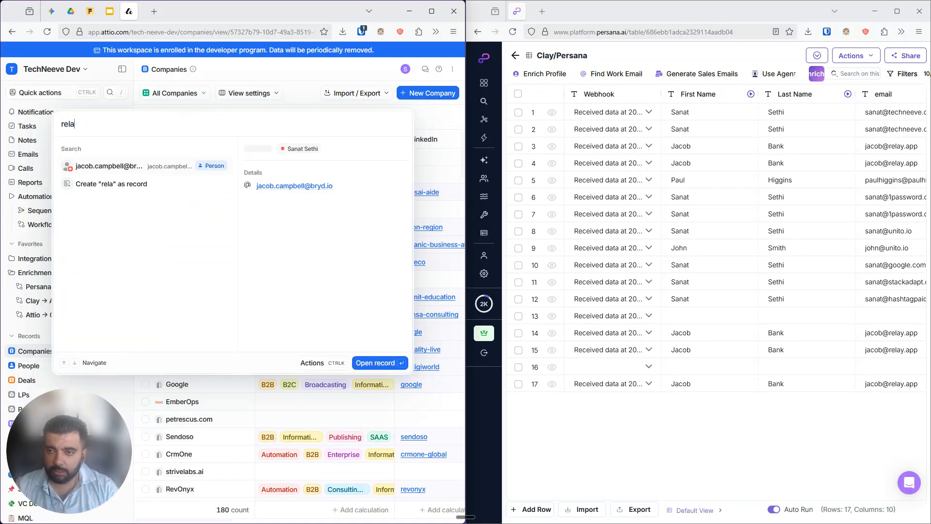
text(y)
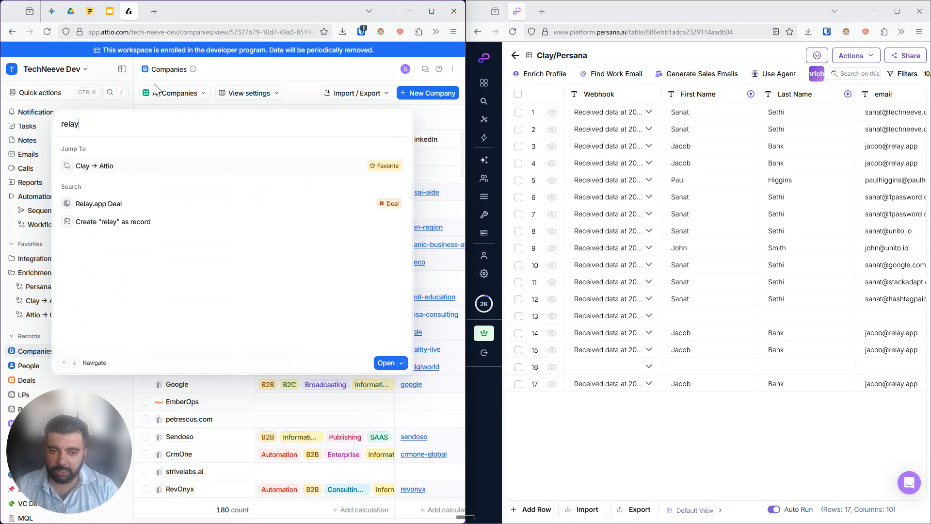
key(Escape)
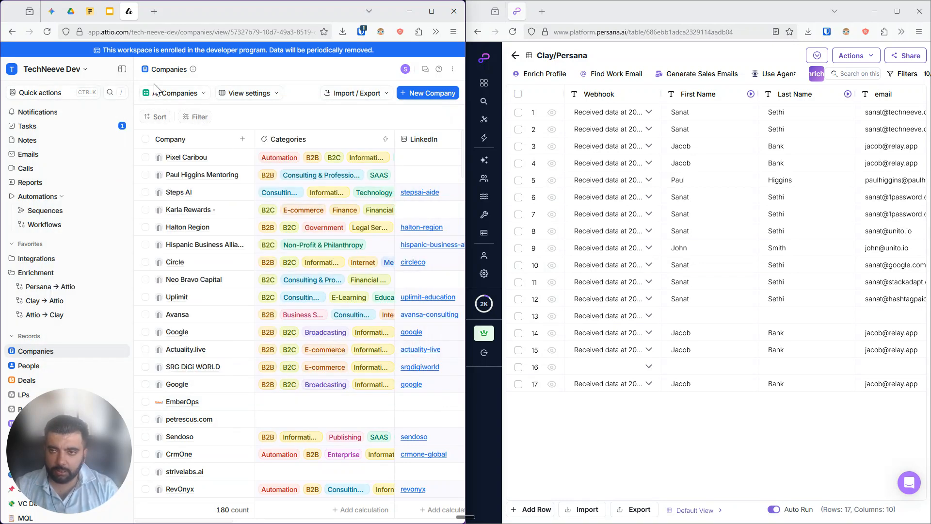
Switch to the Fillout form and review the Software Overview column's enrichment query in the Persana table, then close it
click(110, 14)
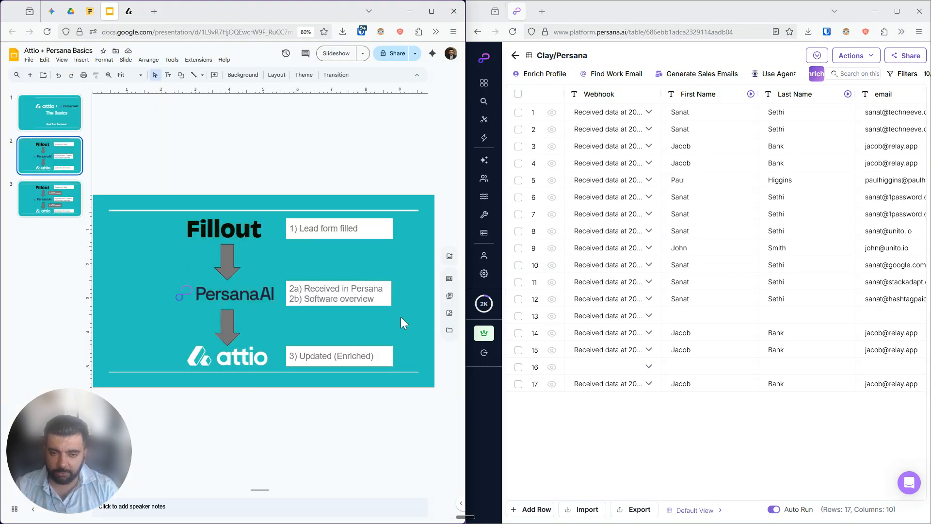
key(ctrl+shift+Tab)
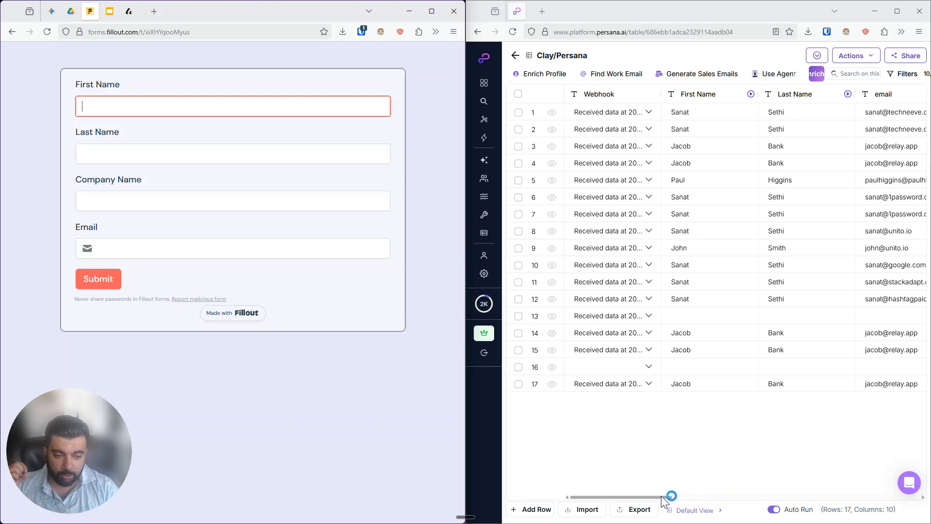
click(662, 496)
drag(662, 496, 899, 489)
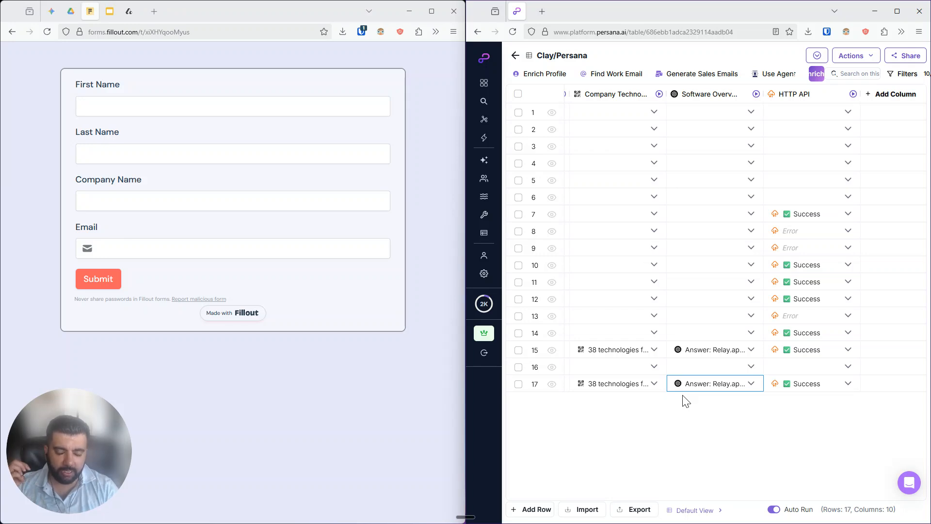
click(687, 99)
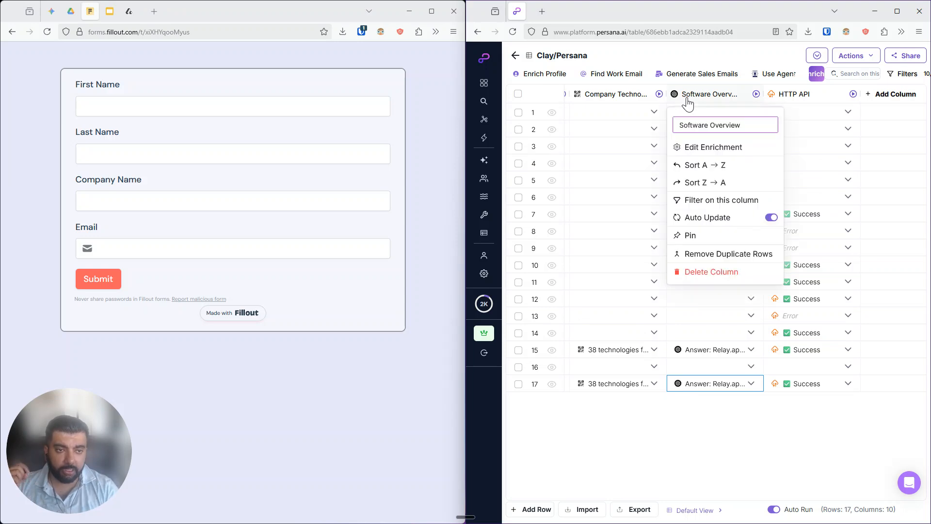
click(701, 148)
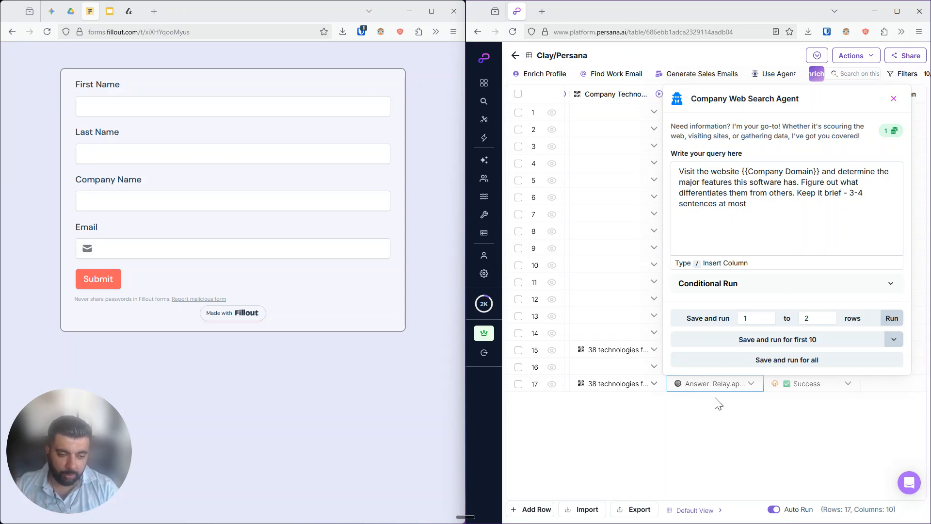
click(149, 106)
click(612, 453)
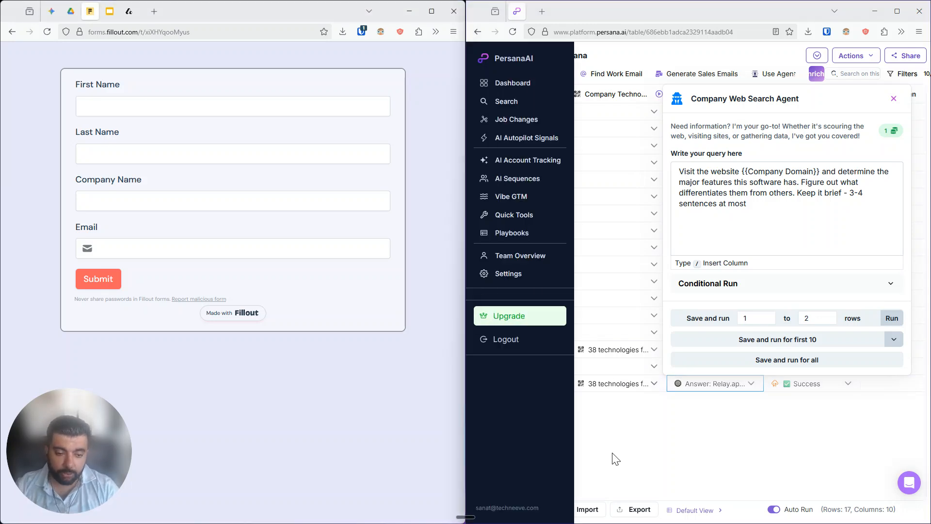
scroll(569, 473, left, 5)
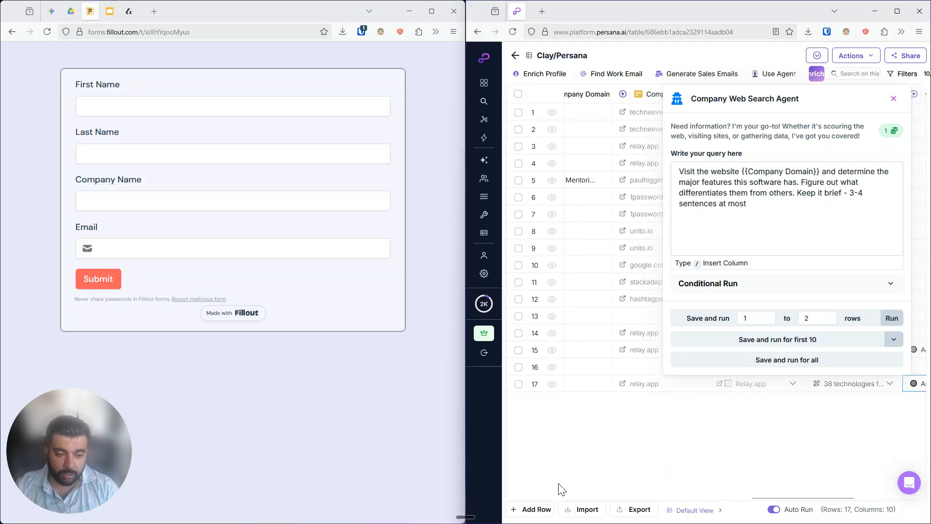
click(894, 99)
Enter the contact's first and last name in the lead form
click(153, 111)
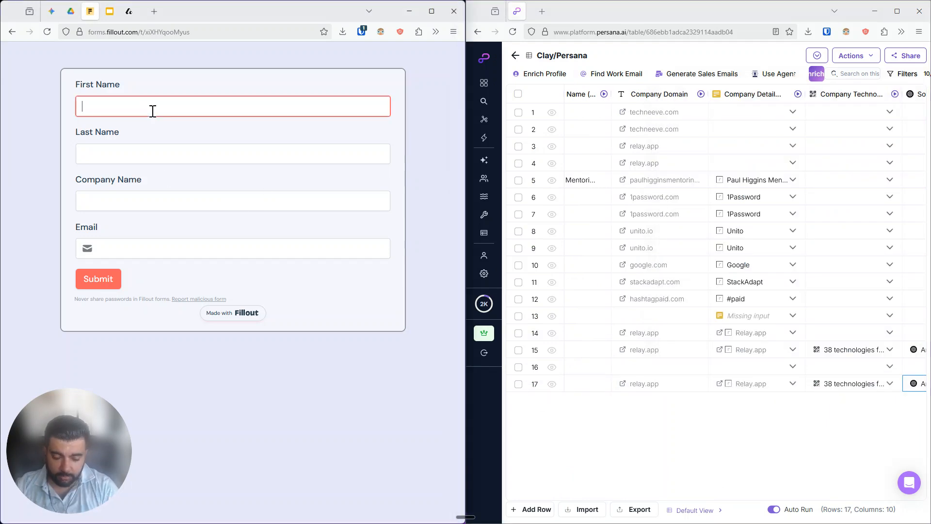
key(Tab)
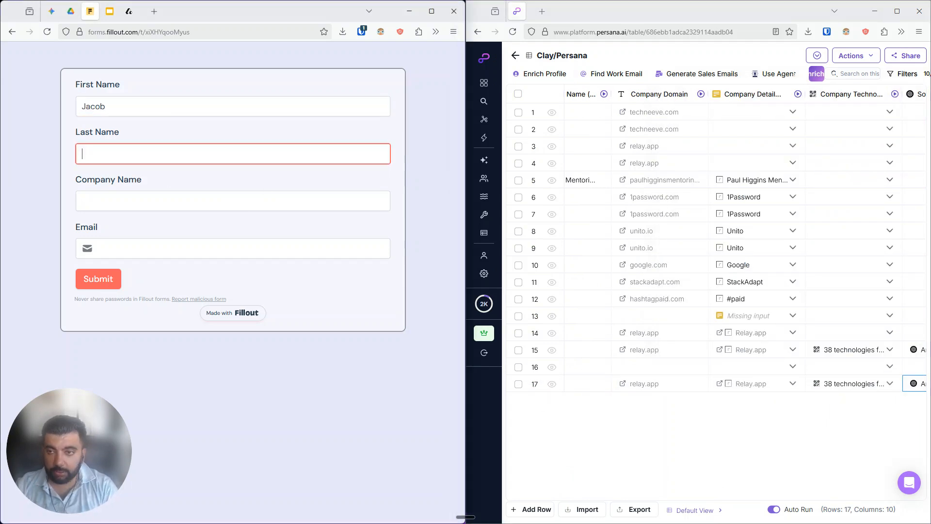
key(Tab)
key(shift+Tab)
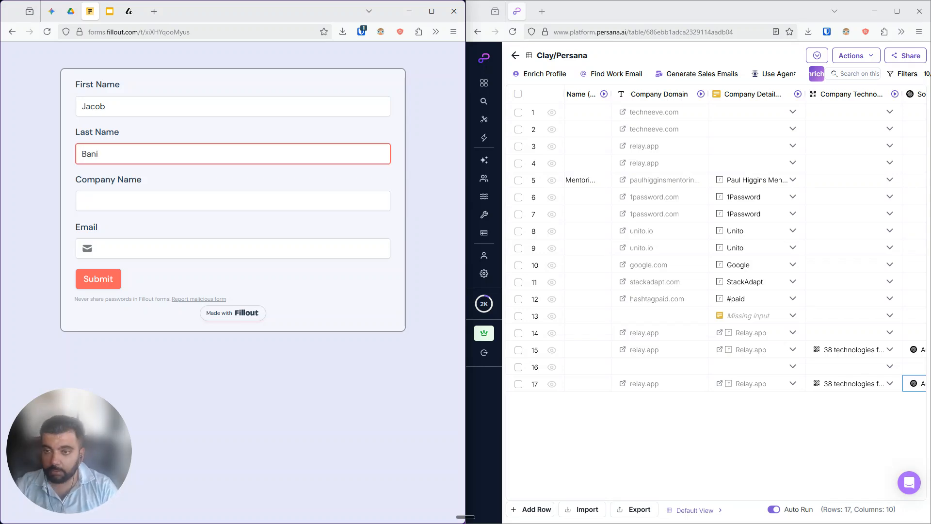
Fill in company name Relay.app and the contact's e-mail, then submit the form
key(Tab)
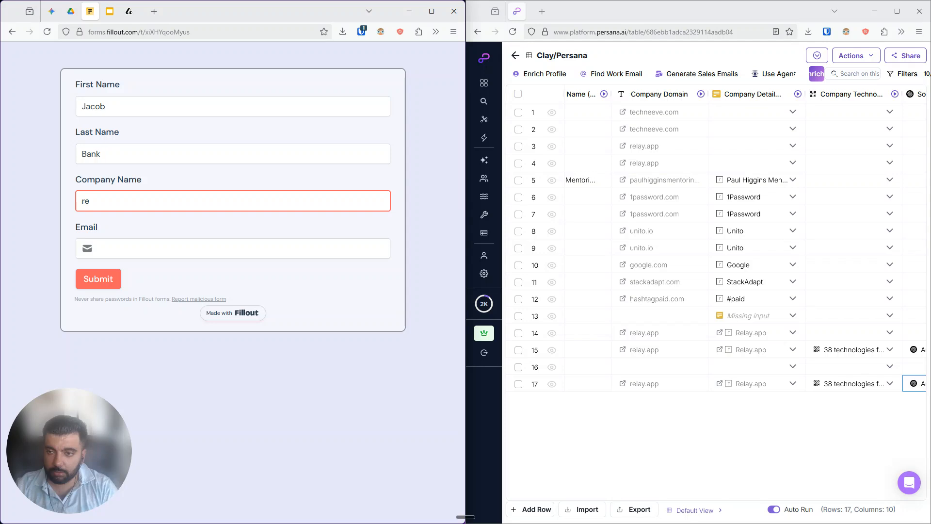
text(Relay.app)
key(Tab)
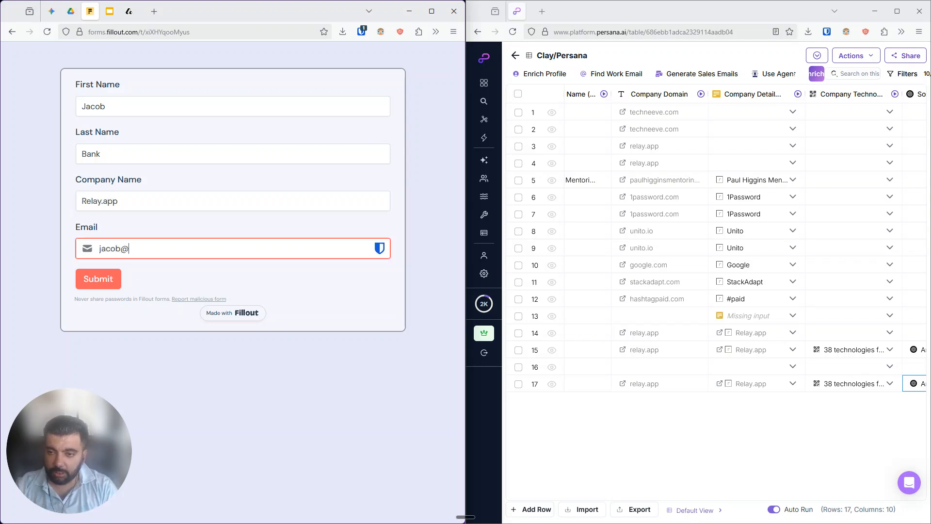
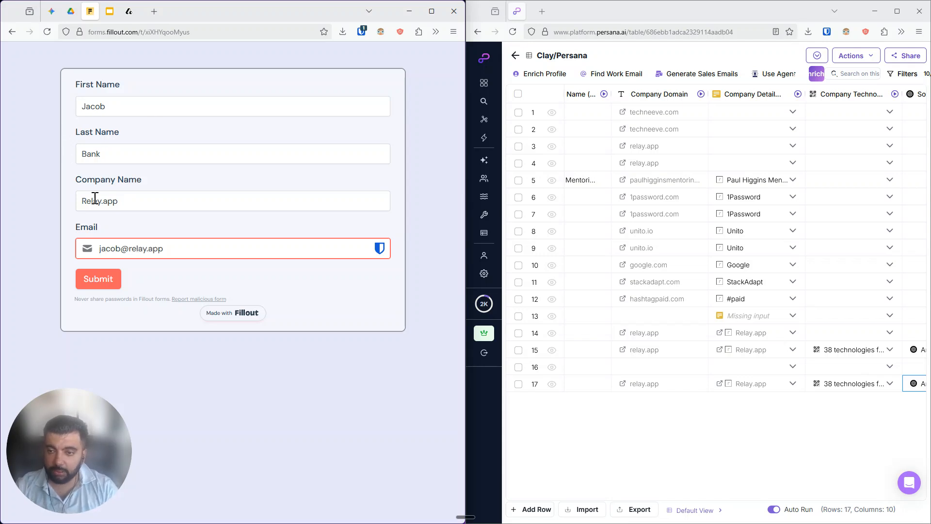
click(101, 280)
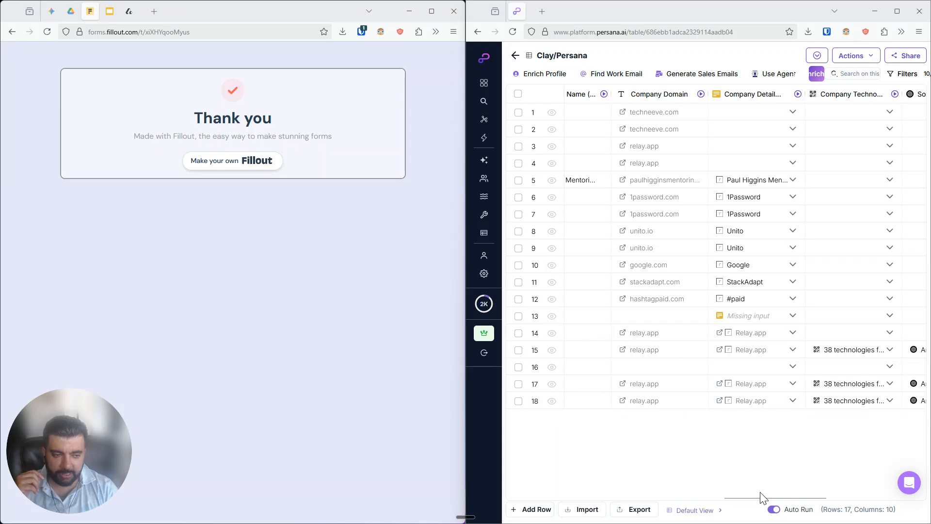
Open the new row's Software Overview cell details in the Persana table
drag(755, 497, 805, 494)
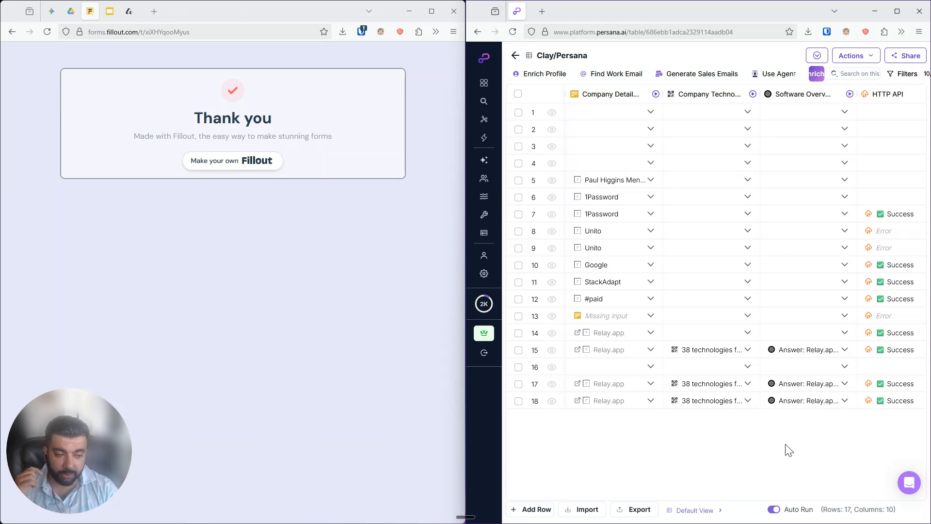
click(792, 405)
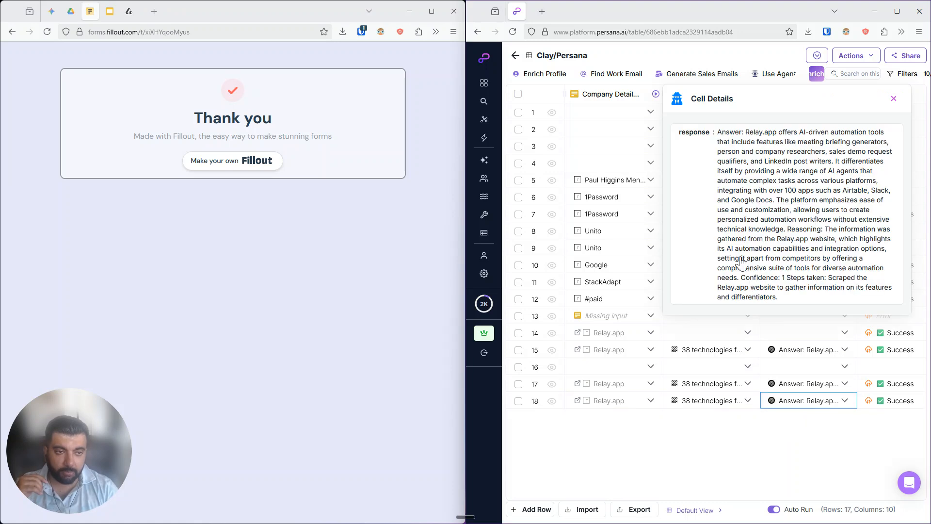
click(781, 273)
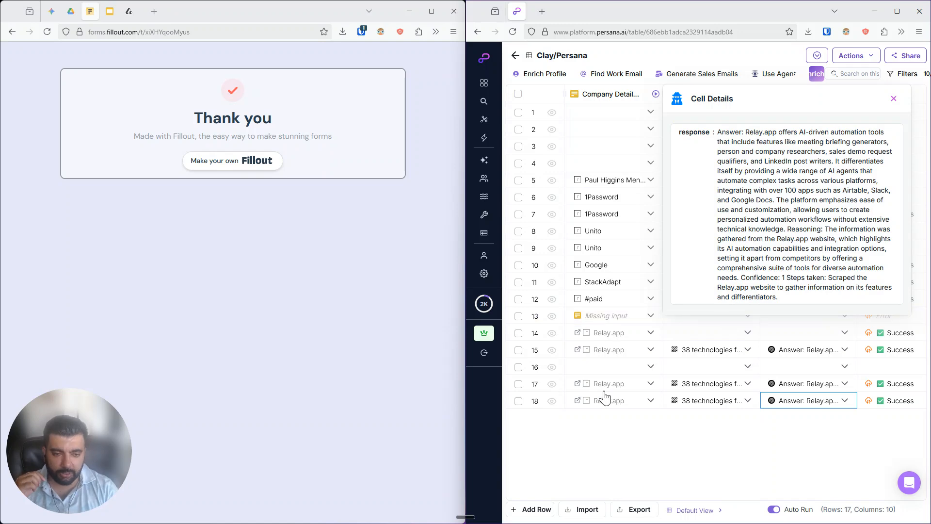
Find the contact's person record in Attio and review the Relay.app company record's full description and values
click(128, 17)
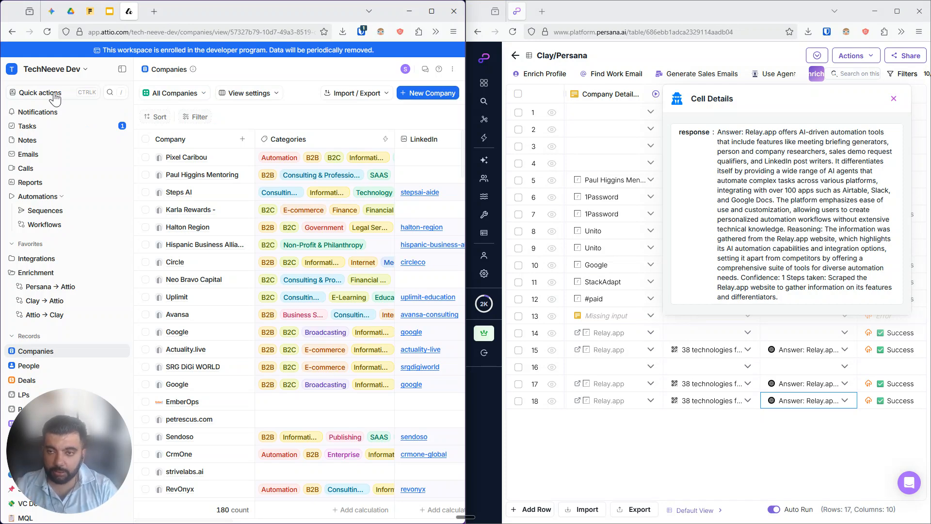
click(57, 96)
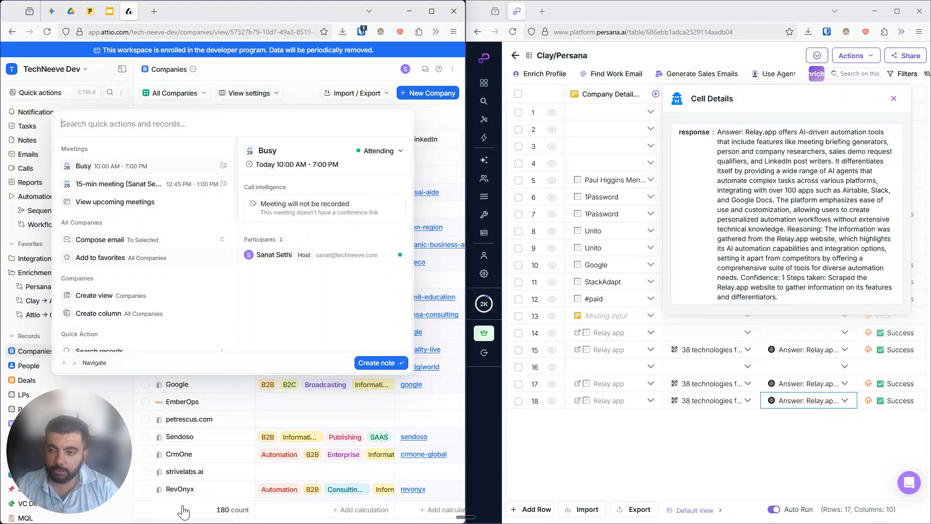
text(jacob)
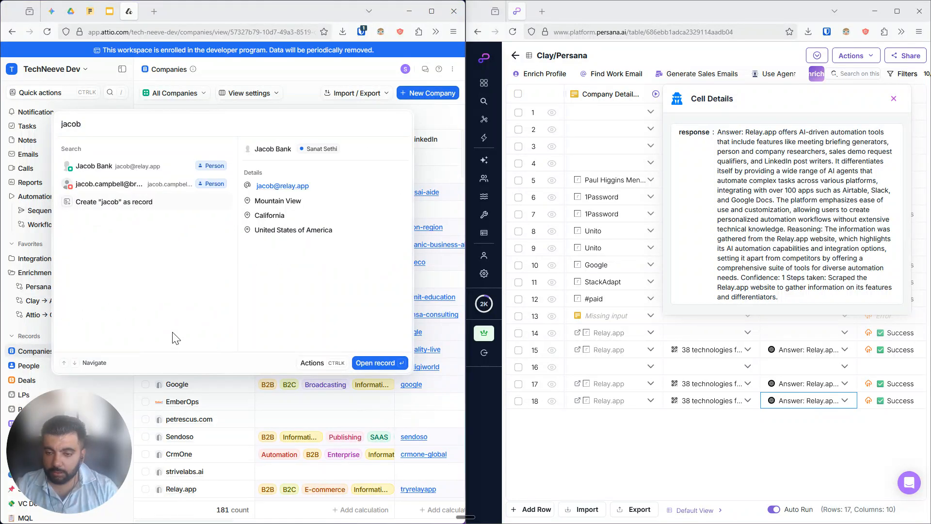
click(128, 172)
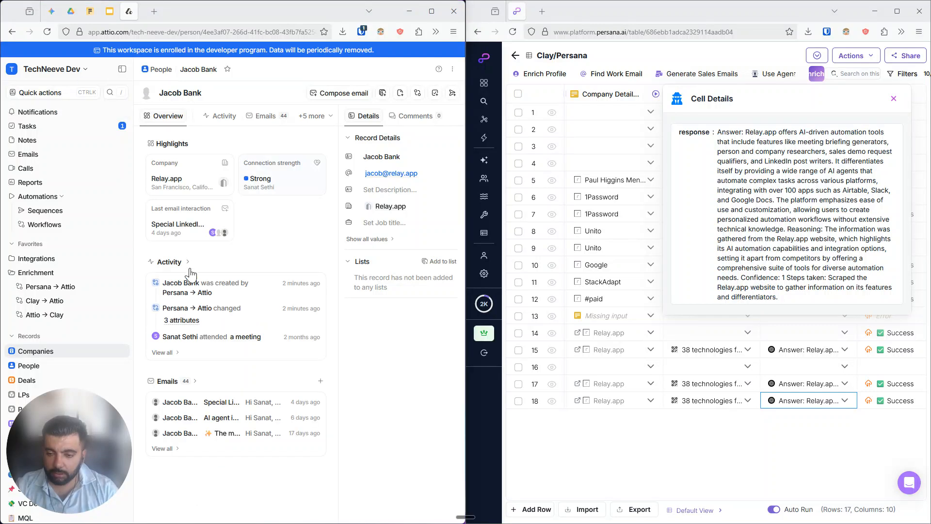
click(177, 184)
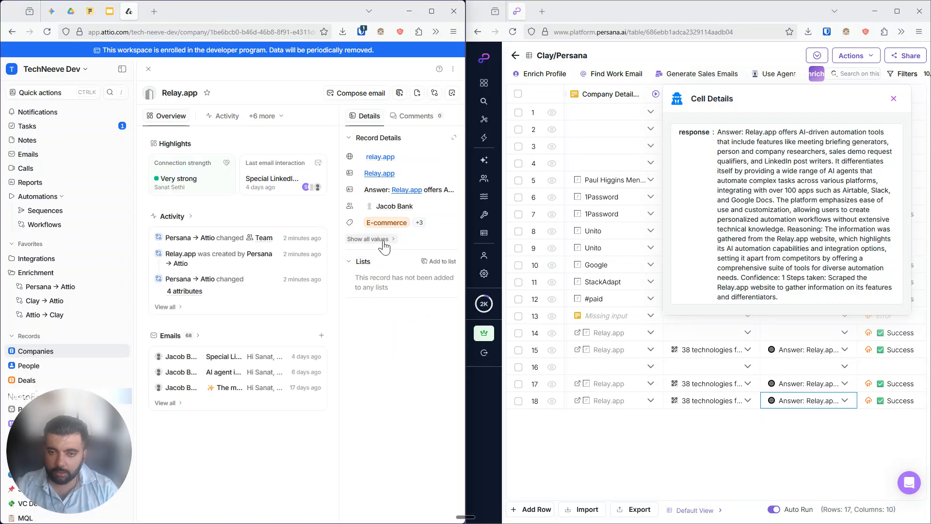
click(382, 241)
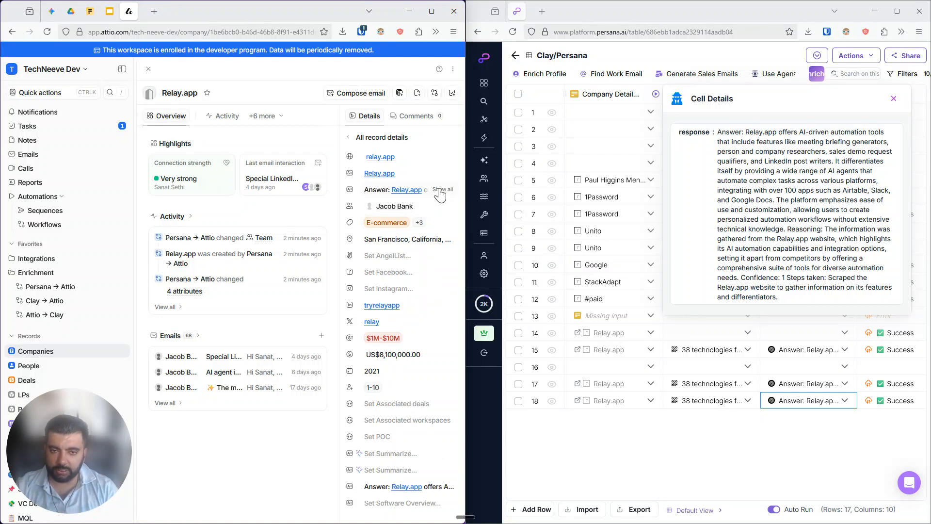
click(439, 191)
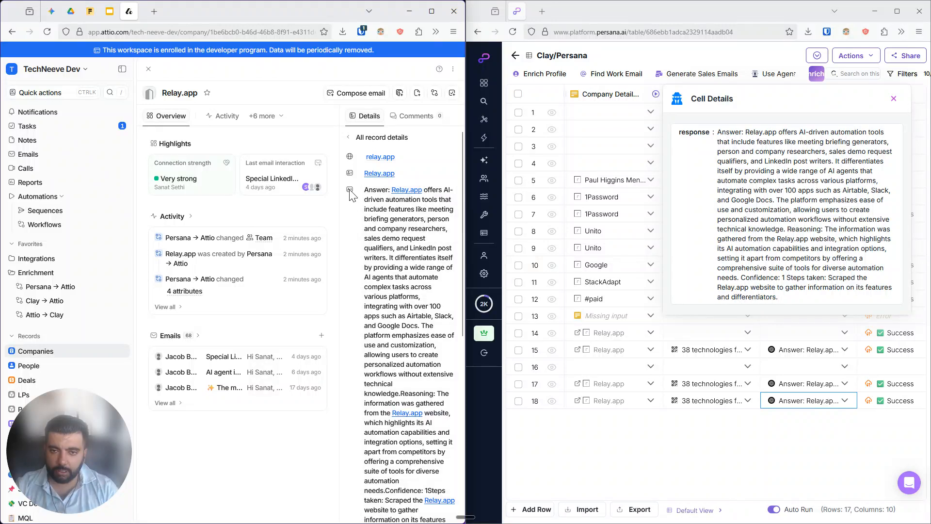
click(431, 15)
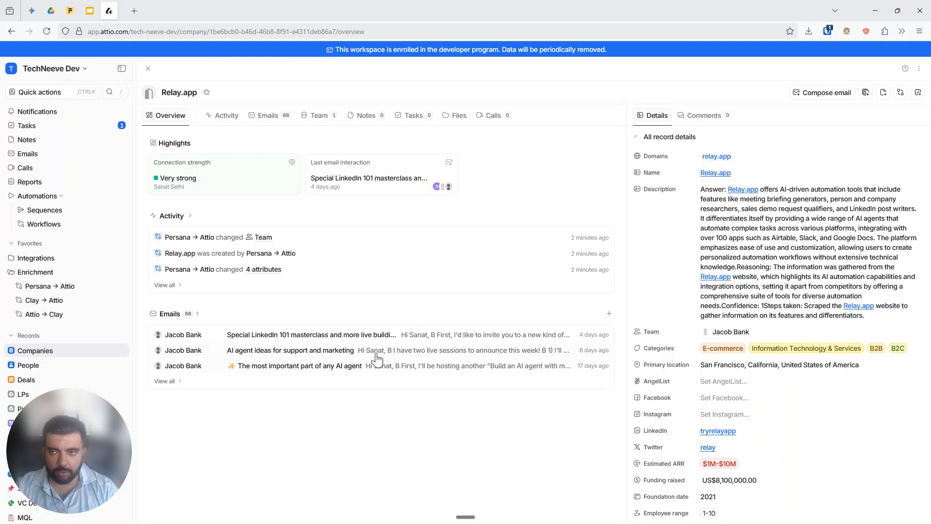
click(92, 13)
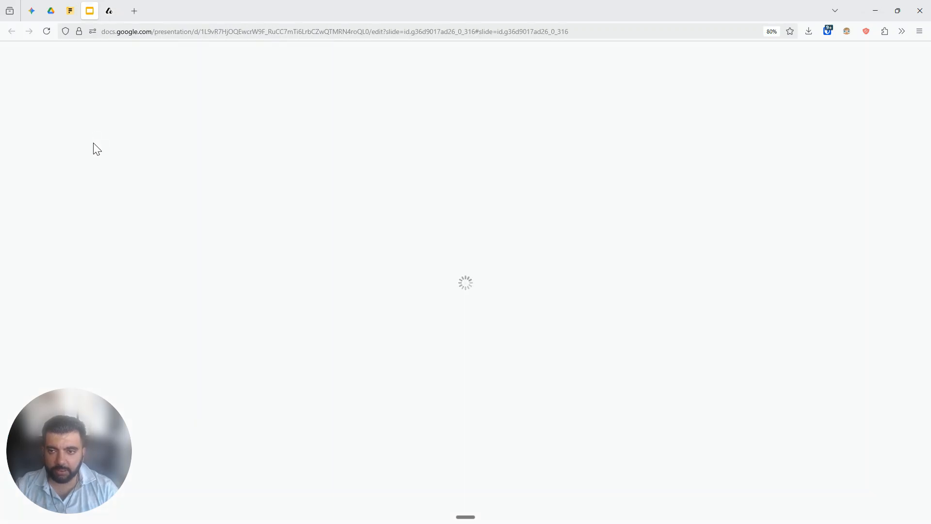